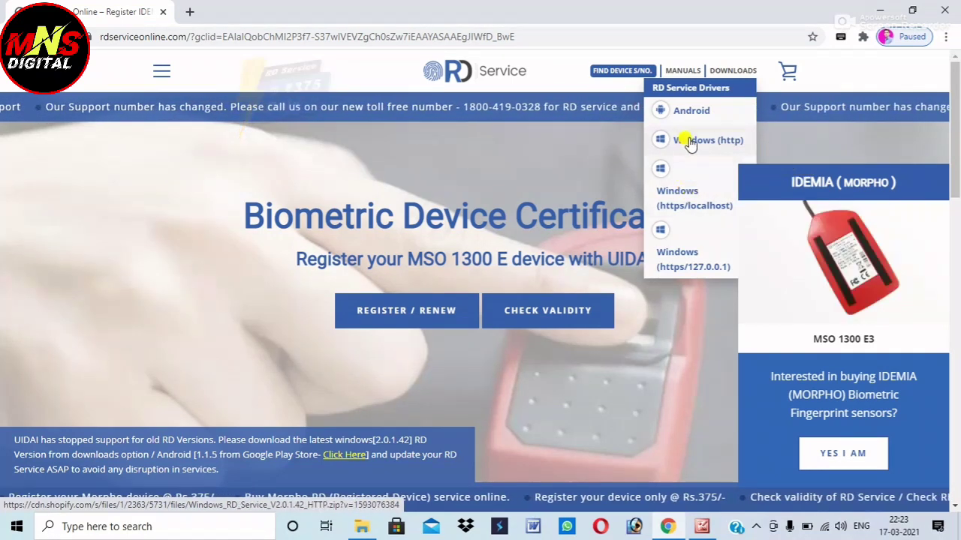
Download the Windows (http) and Windows (https/localhost) RD Service driver zips, then minimize Chrome
{"action": "mouse_move", "coordinate": [739, 71]}
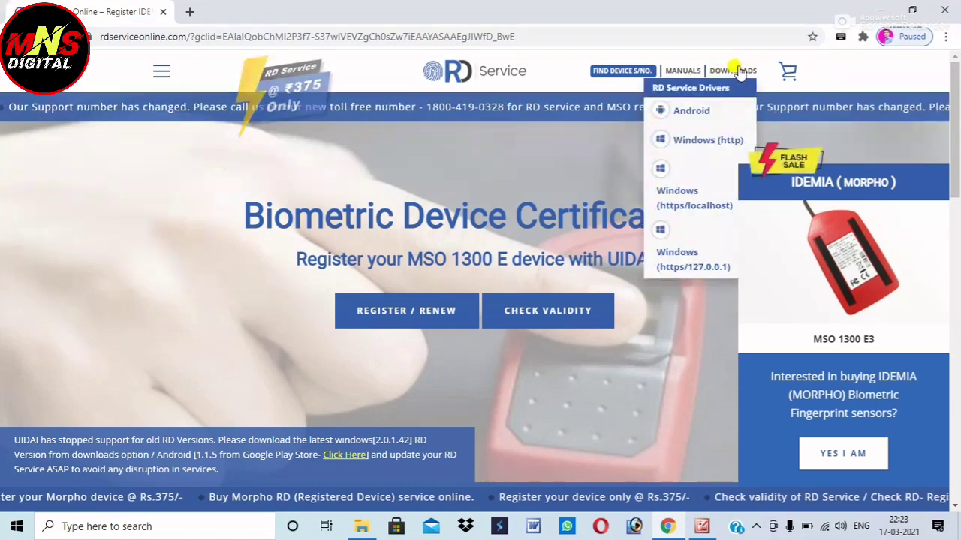
{"action": "left_click", "coordinate": [705, 141]}
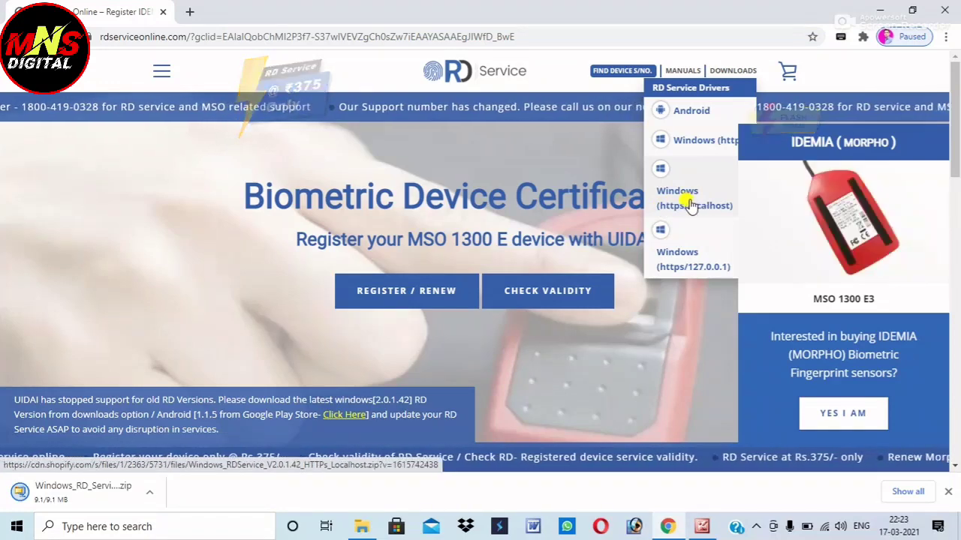
{"action": "left_click", "coordinate": [689, 205]}
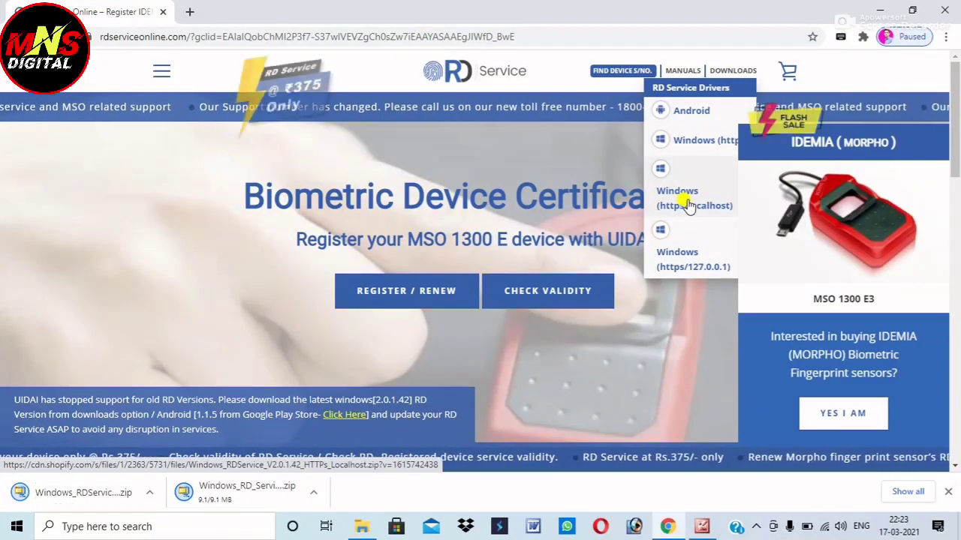
{"action": "left_click", "coordinate": [880, 11]}
Close the picture viewer and open the downloaded driver zips' Downloads folder from Chrome's download list
{"action": "left_click", "coordinate": [935, 8]}
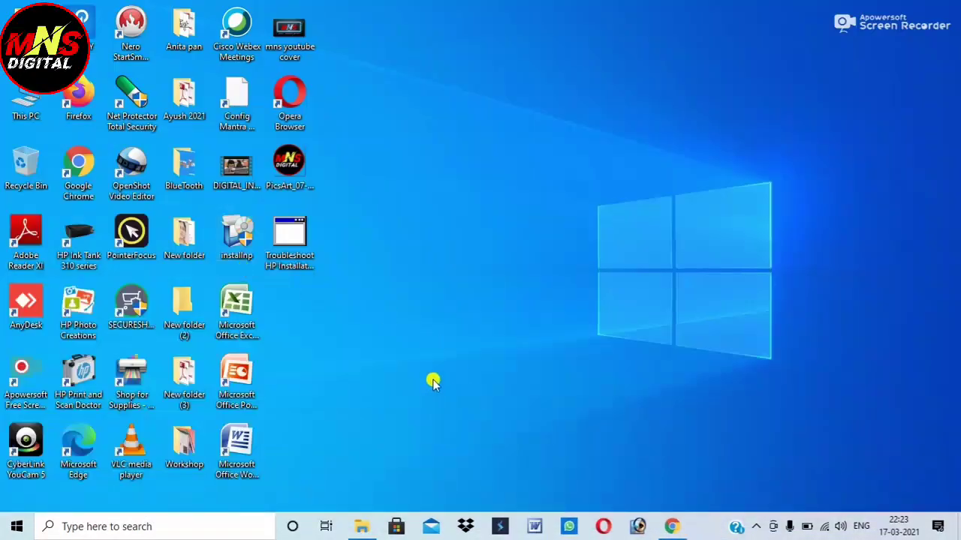
{"action": "left_click", "coordinate": [670, 528]}
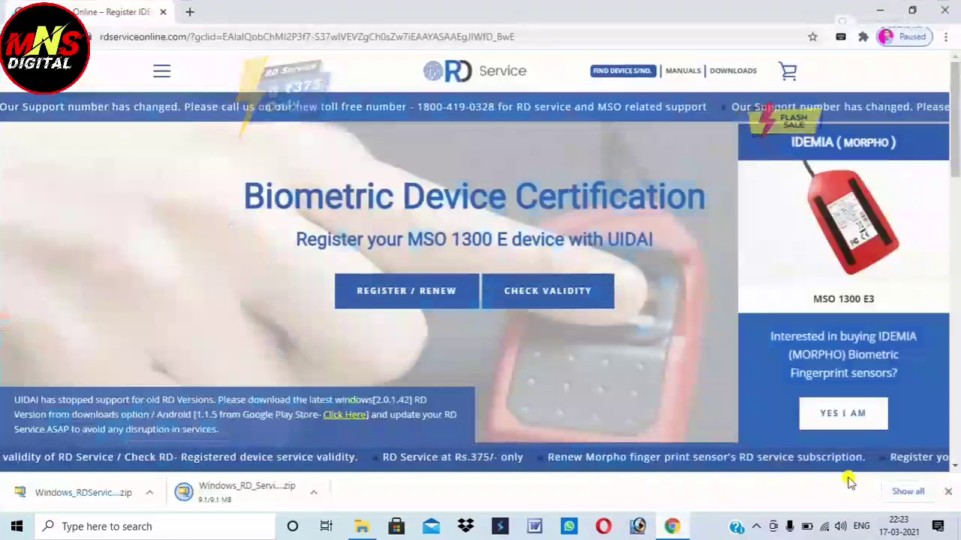
{"action": "left_click", "coordinate": [906, 495]}
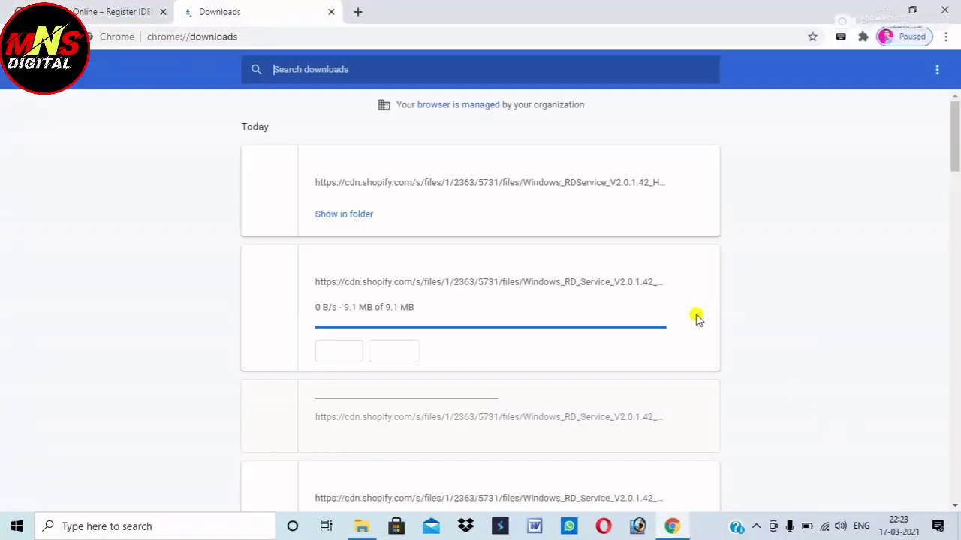
{"action": "left_click", "coordinate": [340, 316]}
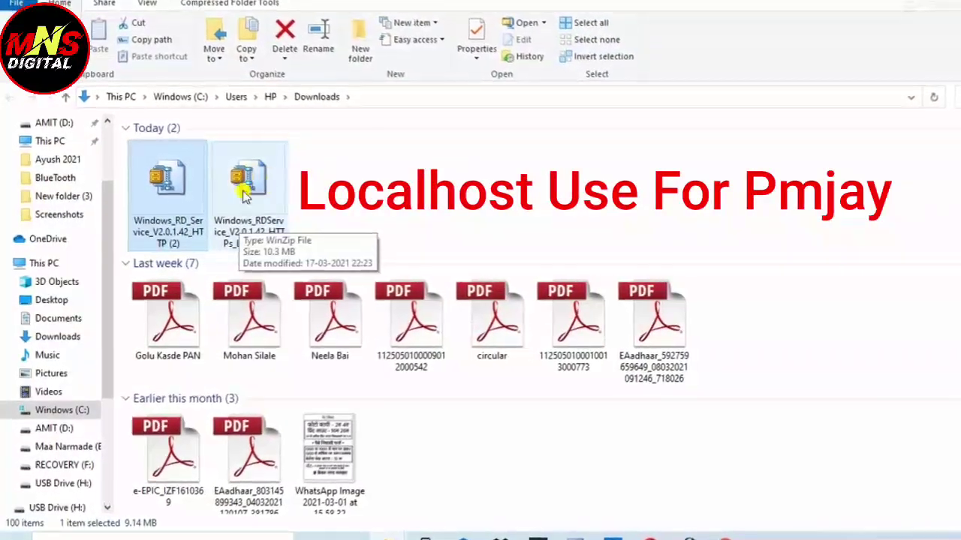
Extract the Windows_RDService_V2.0.1.42_HTTPs_Localhost zip into its suggested folder
{"action": "left_click", "coordinate": [291, 229]}
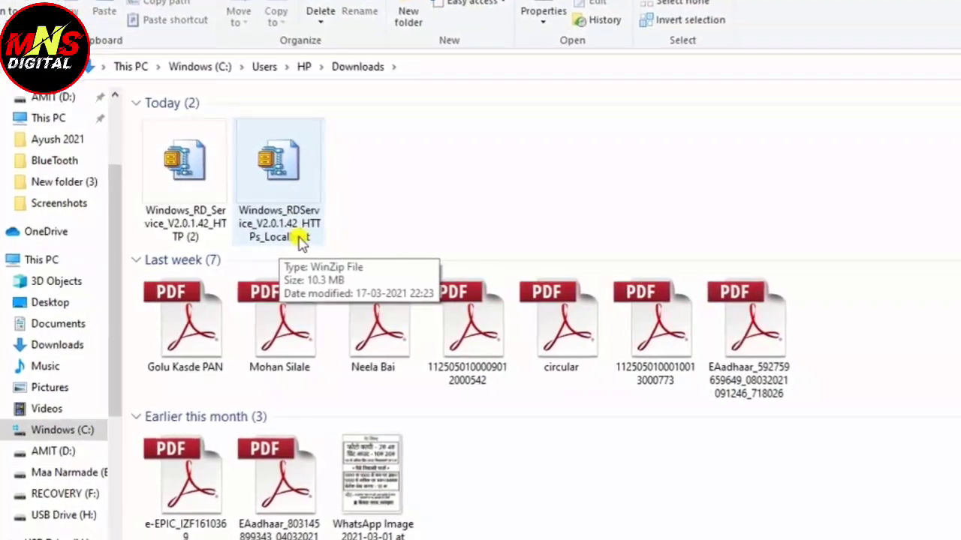
{"action": "left_click", "coordinate": [289, 174]}
{"action": "right_click", "coordinate": [294, 171]}
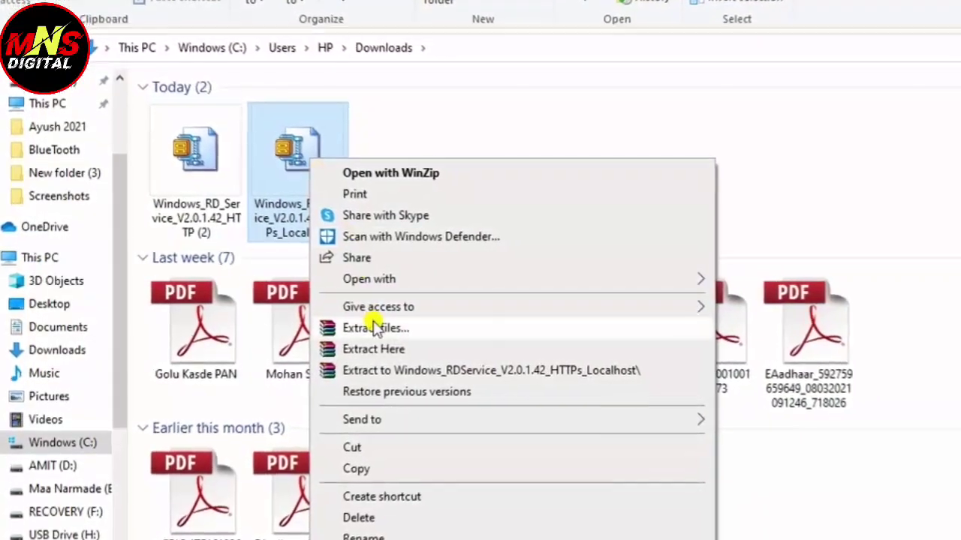
{"action": "left_click", "coordinate": [402, 334]}
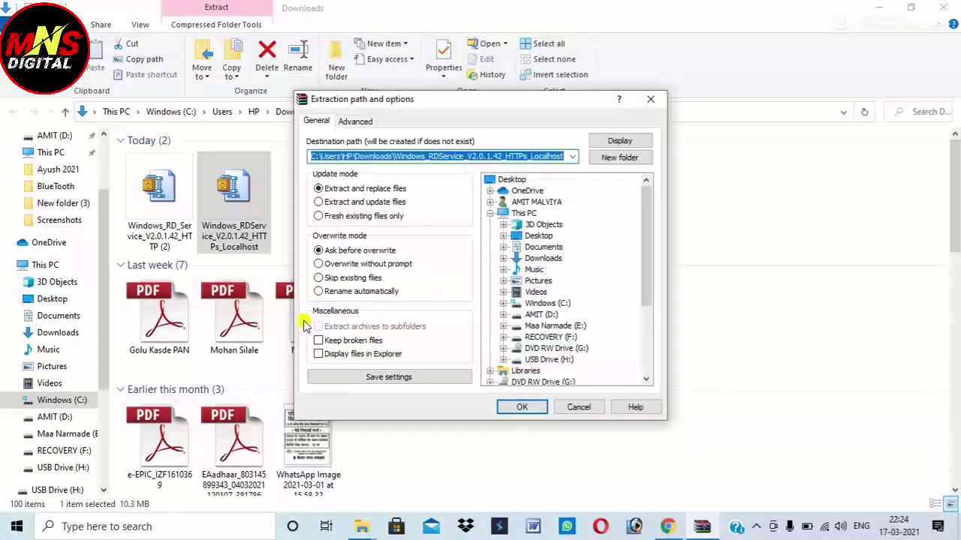
{"action": "left_click", "coordinate": [520, 406]}
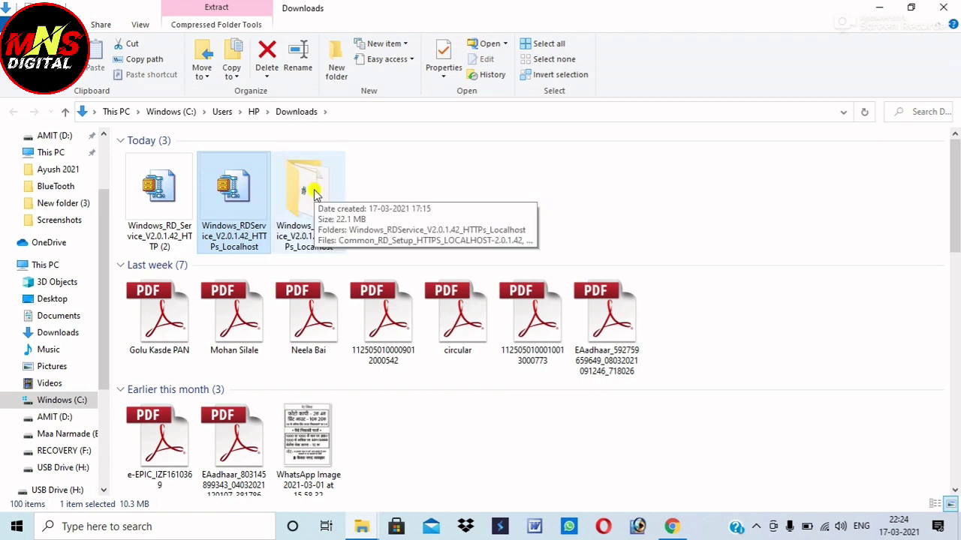
Open the extracted driver folder, then minimize Explorer and Chrome to show the desktop
{"action": "double_click", "coordinate": [308, 190]}
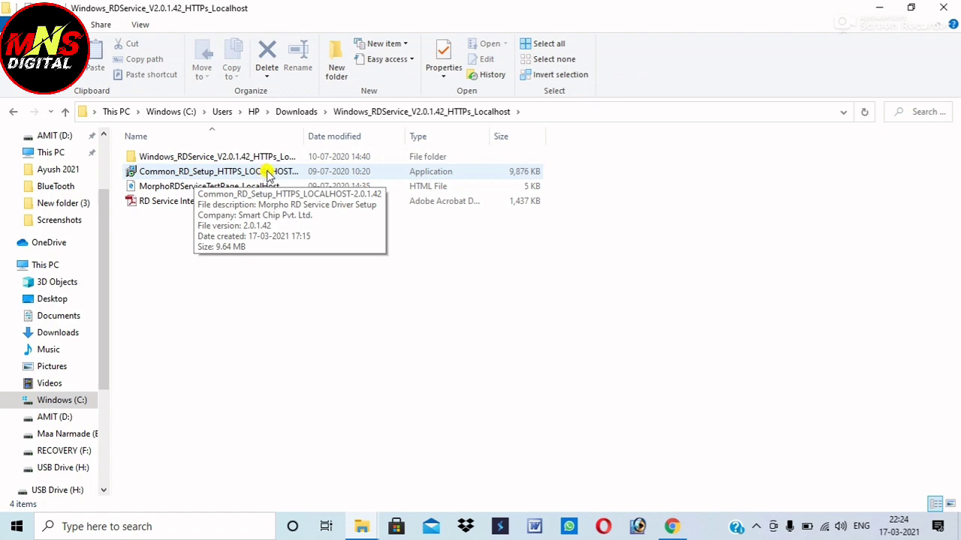
{"action": "left_click", "coordinate": [884, 9]}
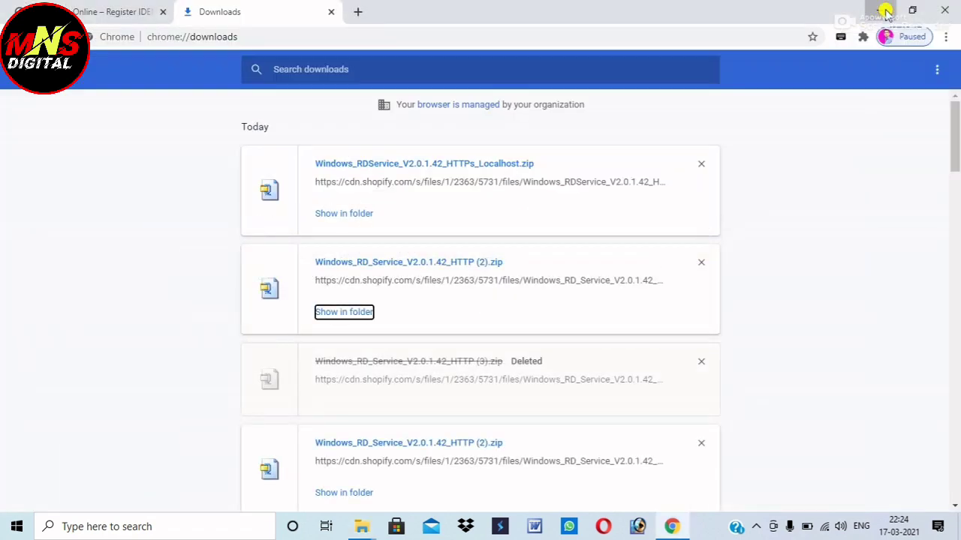
{"action": "left_click", "coordinate": [884, 9]}
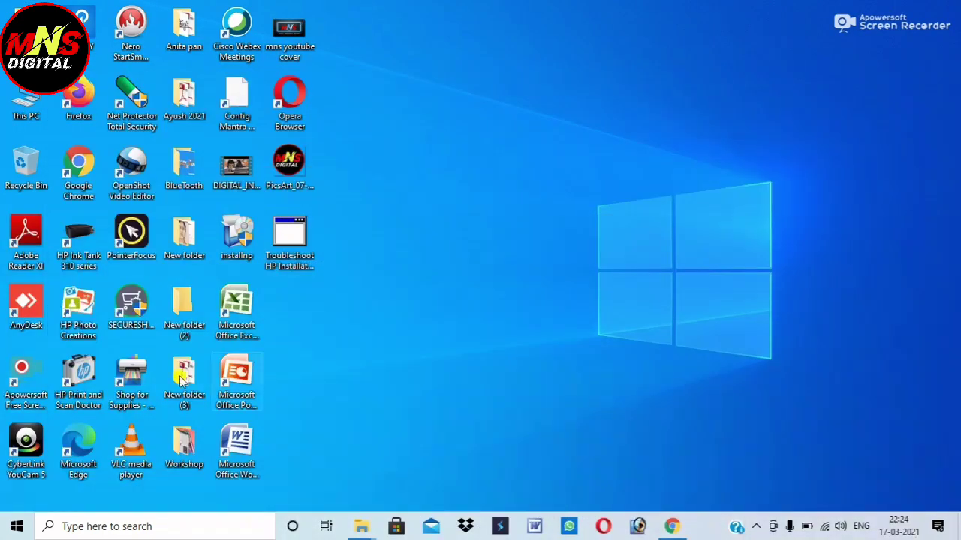
Launch Control Panel from Windows search and maximize its All Control Panel Items window
{"action": "left_click", "coordinate": [61, 525]}
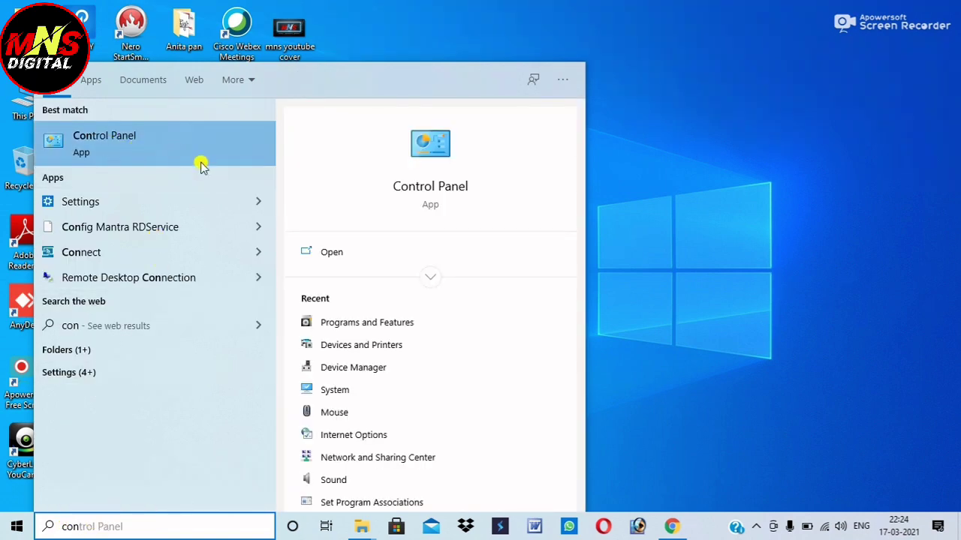
{"action": "left_click", "coordinate": [330, 252]}
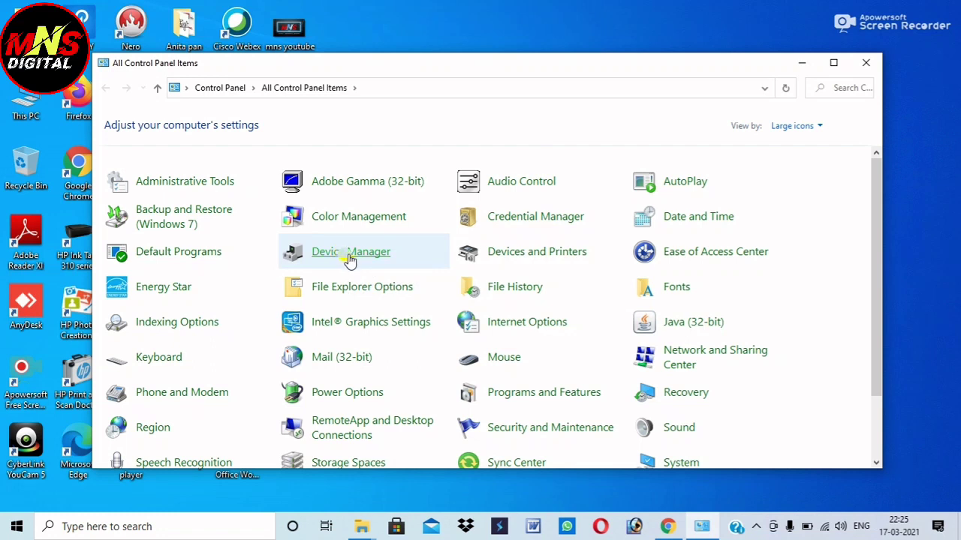
{"action": "scroll", "coordinate": [369, 313], "scroll_direction": "down", "scroll_amount": 1}
{"action": "left_click", "coordinate": [835, 65]}
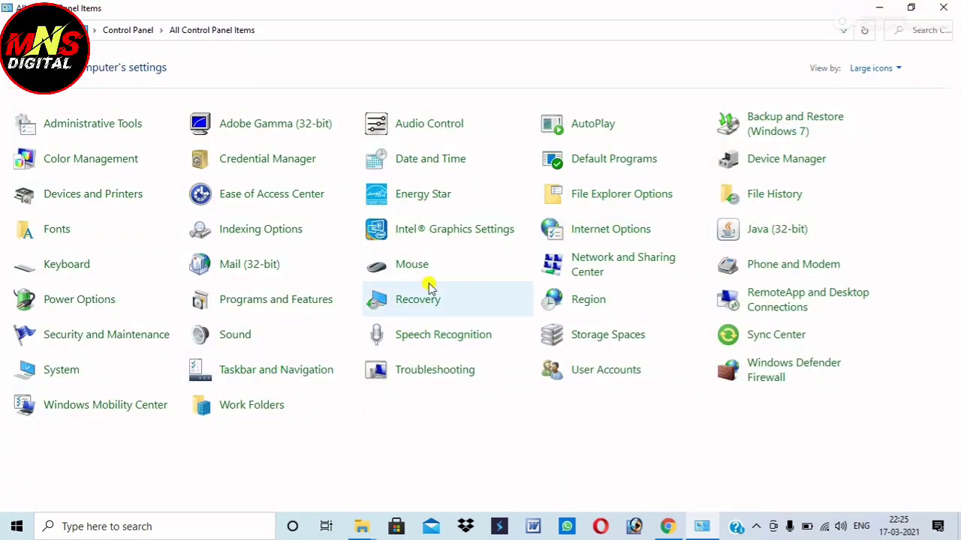
Uninstall Morpho RD Service Driver 2.0.1.42 via Programs and Features, then close the window
{"action": "left_click", "coordinate": [280, 299]}
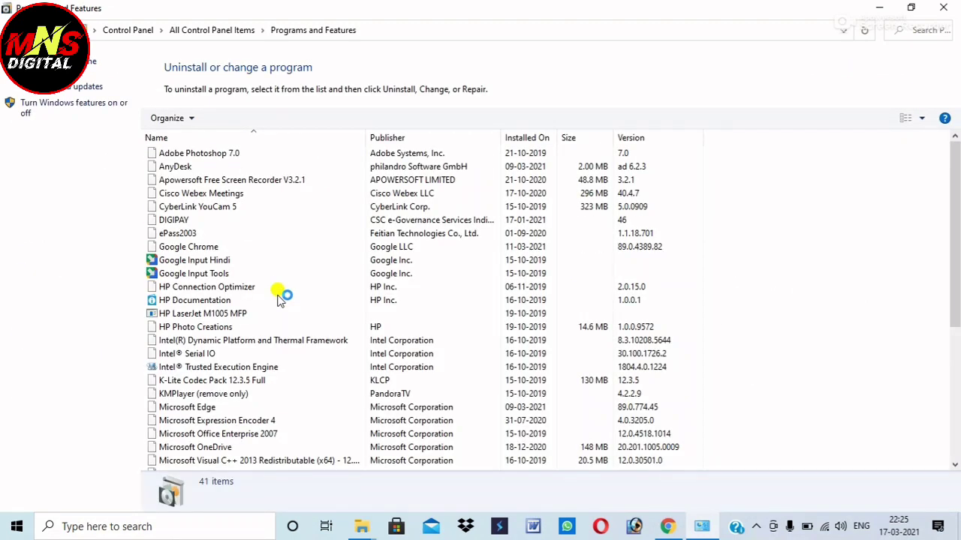
{"action": "scroll", "coordinate": [280, 300], "scroll_direction": "down", "scroll_amount": 10}
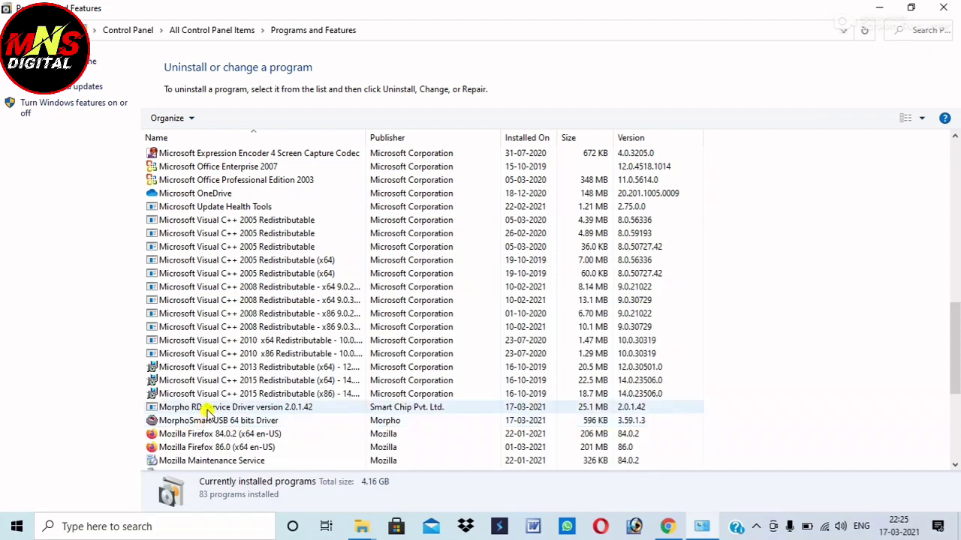
{"action": "right_click", "coordinate": [209, 409]}
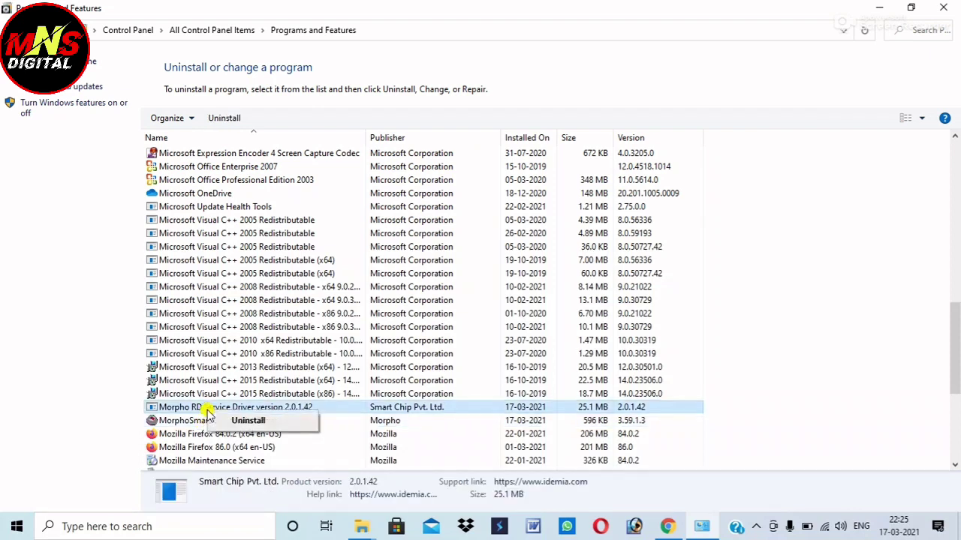
{"action": "left_click", "coordinate": [272, 427]}
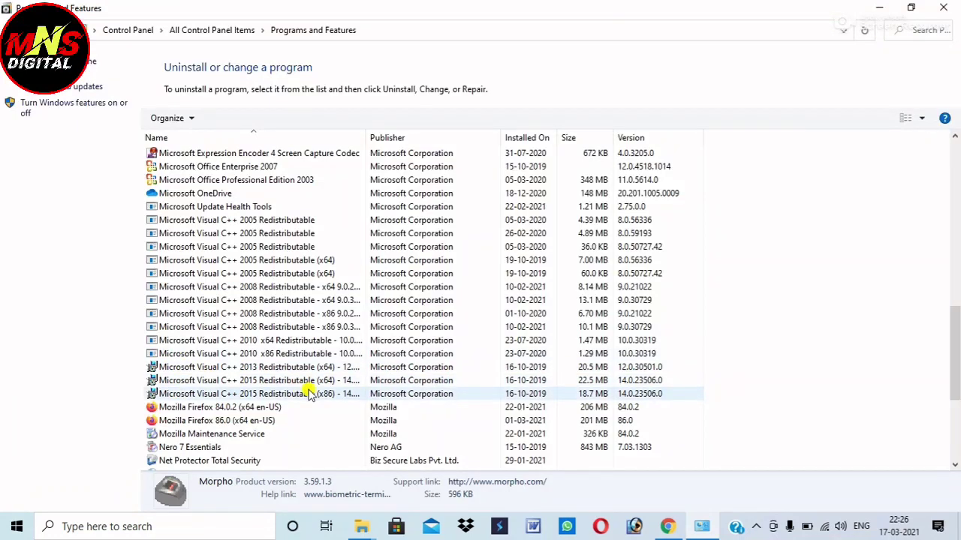
{"action": "left_click", "coordinate": [946, 9]}
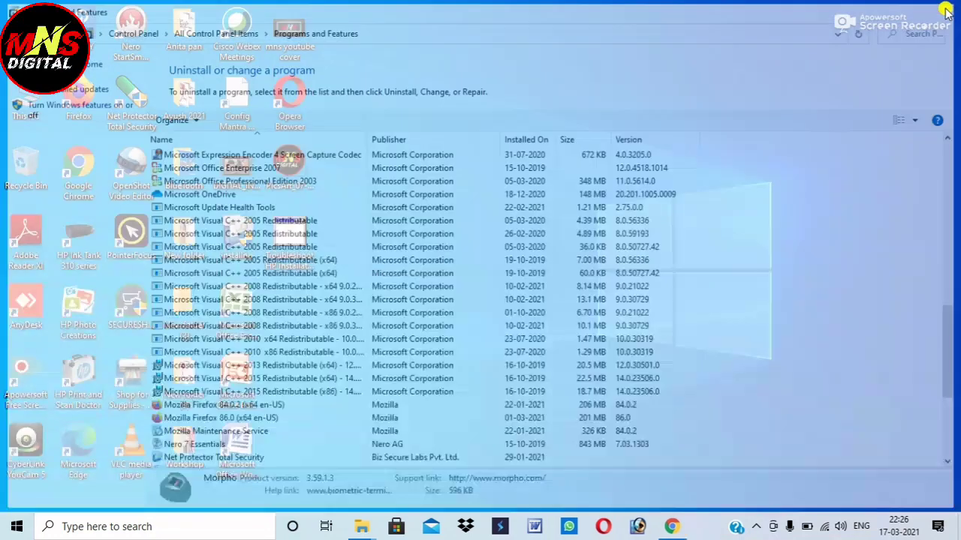
Run Common_RD_Setup_HTTPS_LOCALHOST-2.0.1.42 as administrator from the extracted driver folder
{"action": "mouse_move", "coordinate": [366, 528]}
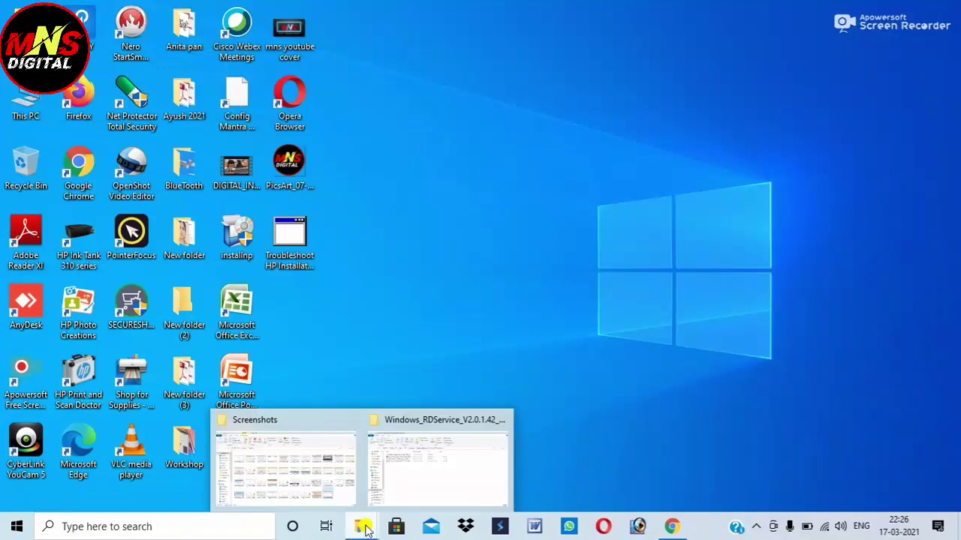
{"action": "left_click", "coordinate": [475, 471]}
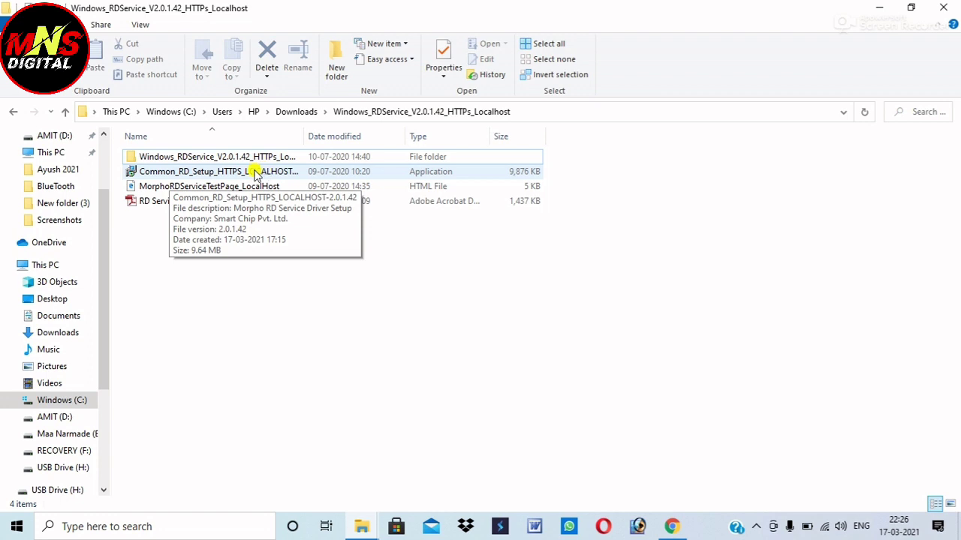
{"action": "left_click", "coordinate": [194, 171]}
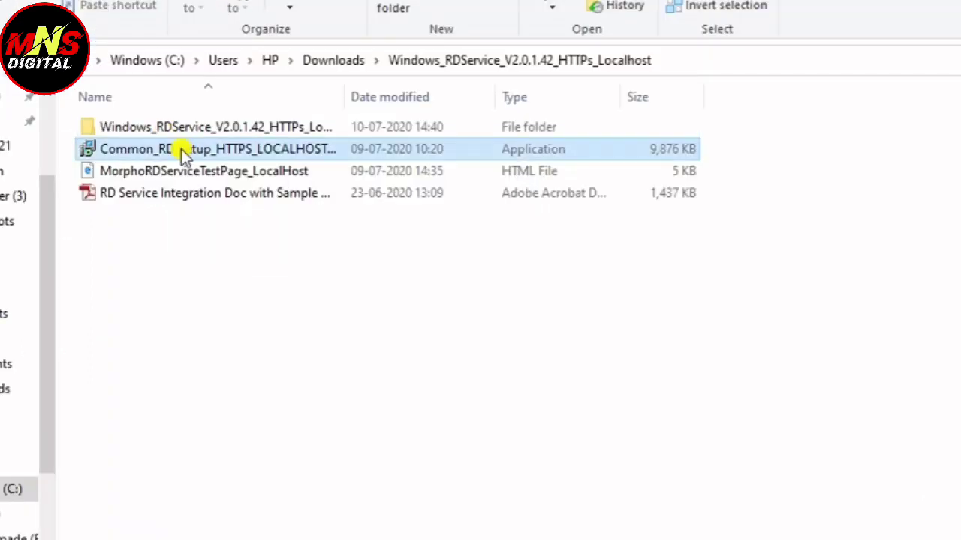
{"action": "right_click", "coordinate": [181, 149]}
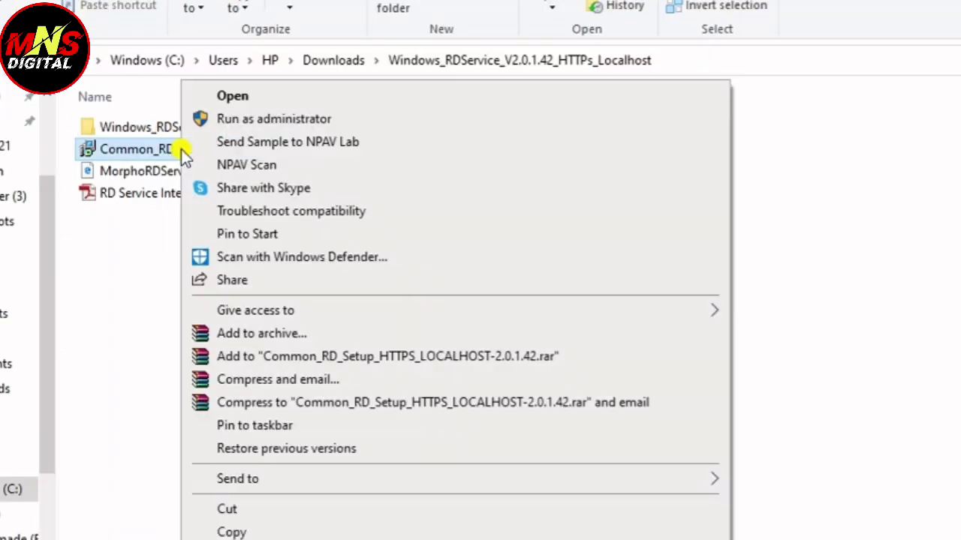
{"action": "left_click", "coordinate": [288, 121]}
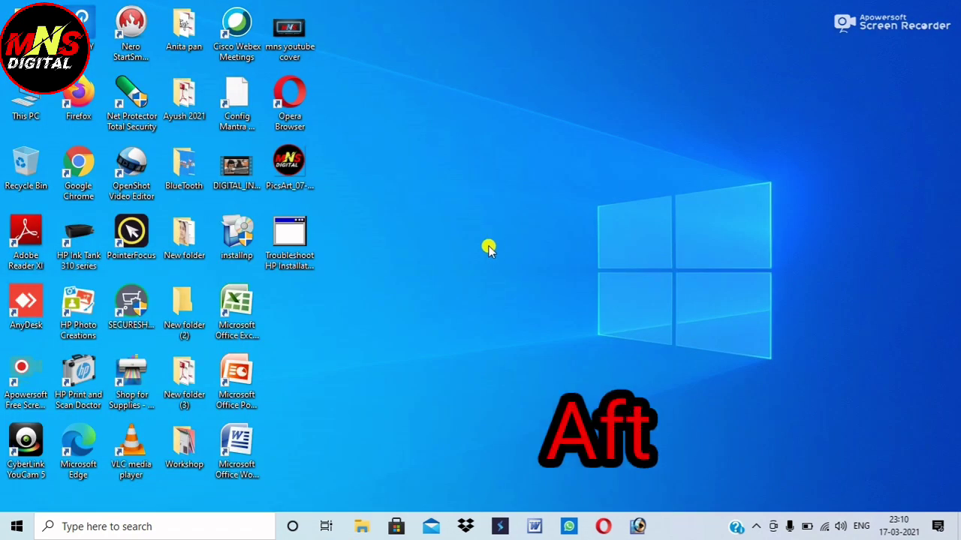
Refresh the desktop and start Google Chrome from its desktop shortcut
{"action": "right_click", "coordinate": [407, 151]}
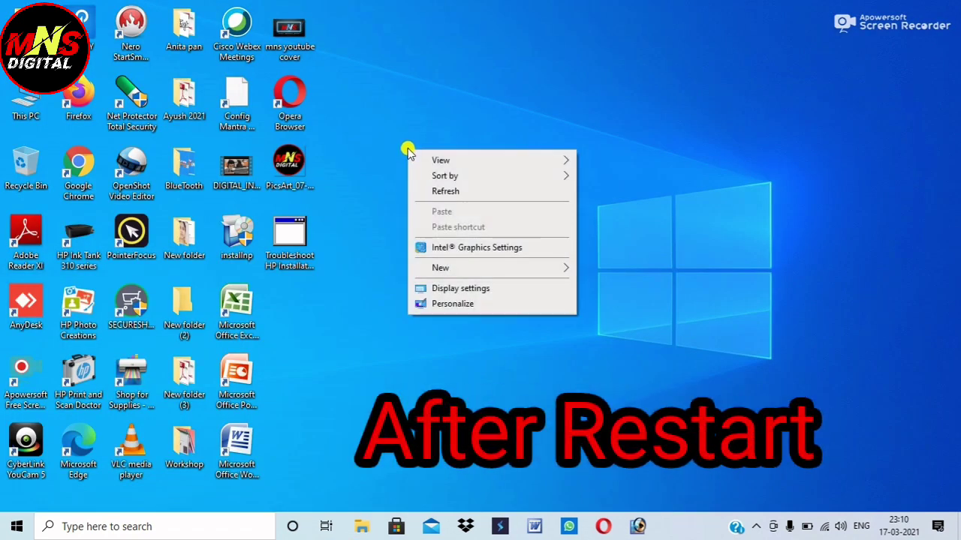
{"action": "left_click", "coordinate": [446, 188]}
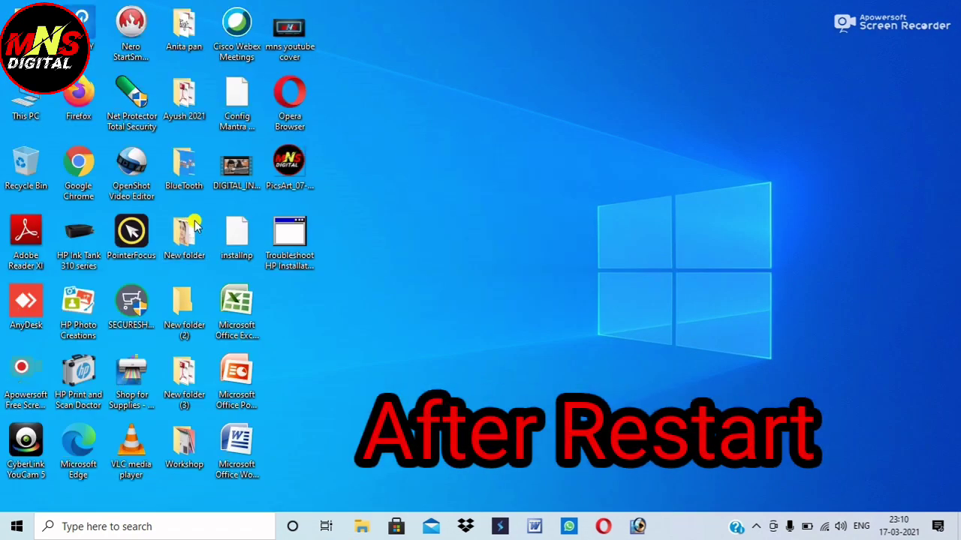
{"action": "double_click", "coordinate": [78, 173]}
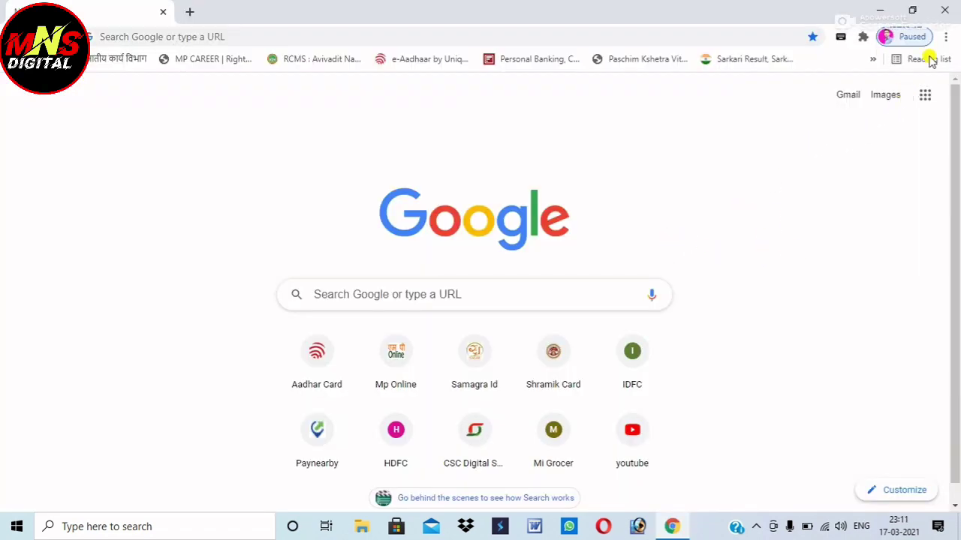
Open Chrome Settings, then change the address from chrome://settings to chrome://flags
{"action": "left_click", "coordinate": [946, 37]}
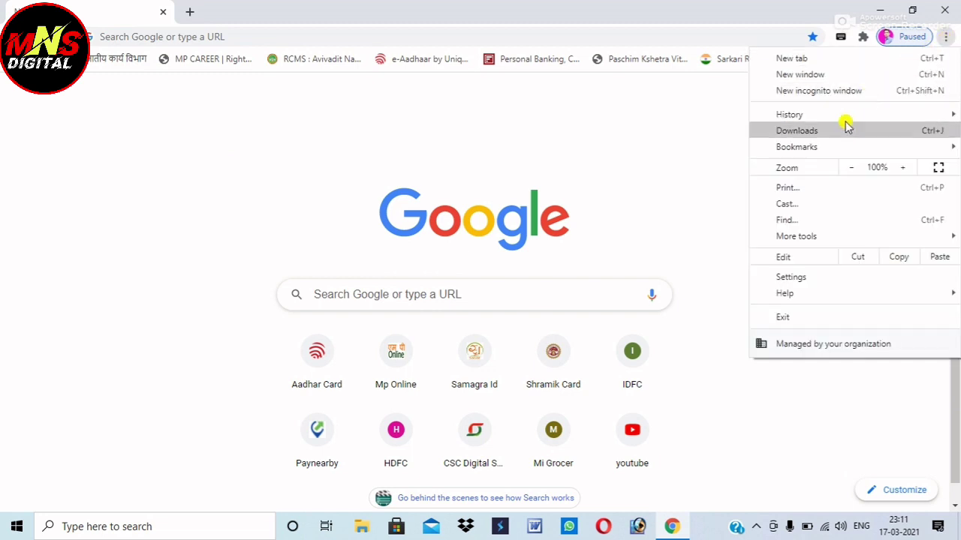
{"action": "left_click", "coordinate": [788, 277]}
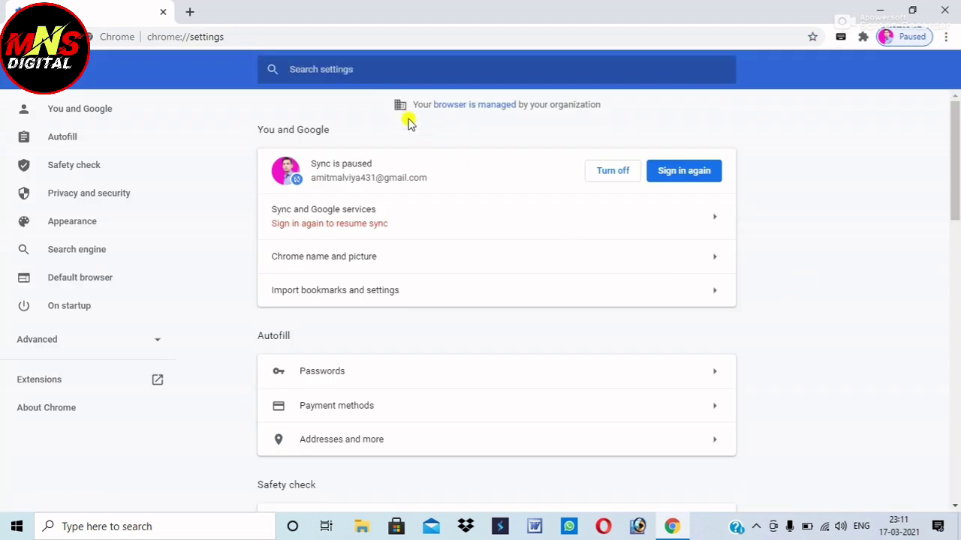
{"action": "left_click", "coordinate": [222, 36]}
{"action": "left_click", "coordinate": [256, 34]}
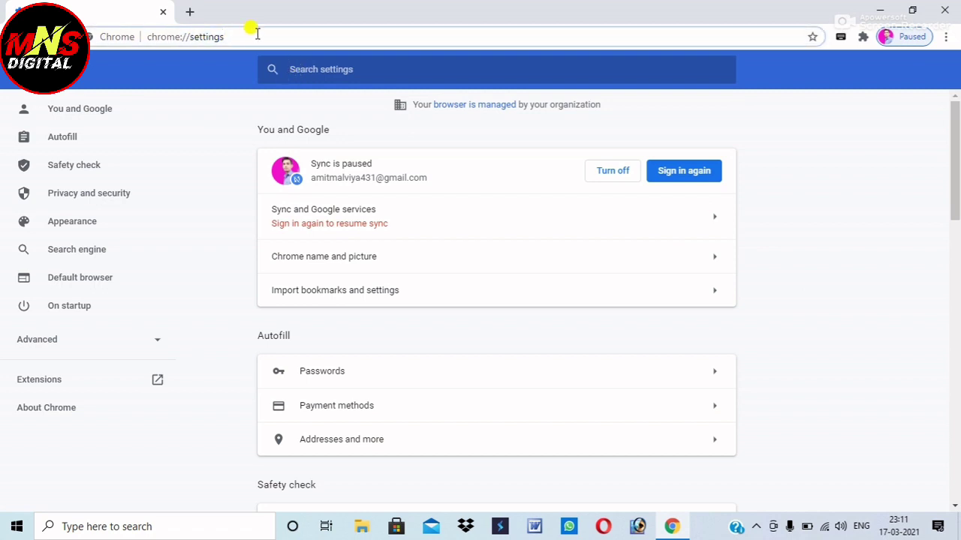
{"action": "key", "text": "BackSpace"}
{"action": "key", "text": "BackSpace"}
{"action": "key", "text": "BackSpace"}
{"action": "key", "text": "BackSpace"}
{"action": "key", "text": "BackSpace"}
{"action": "key", "text": "BackSpace"}
{"action": "key", "text": "BackSpace"}
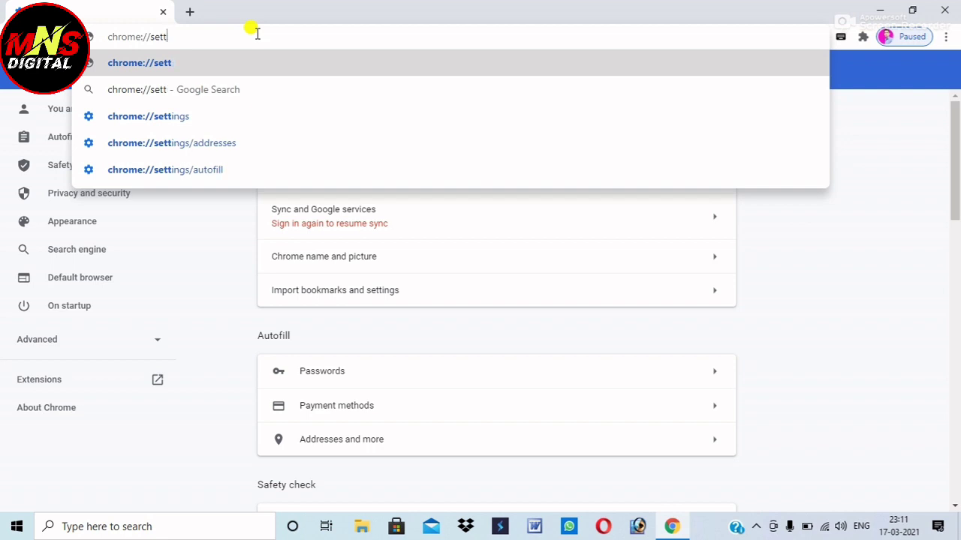
{"action": "key", "text": "BackSpace"}
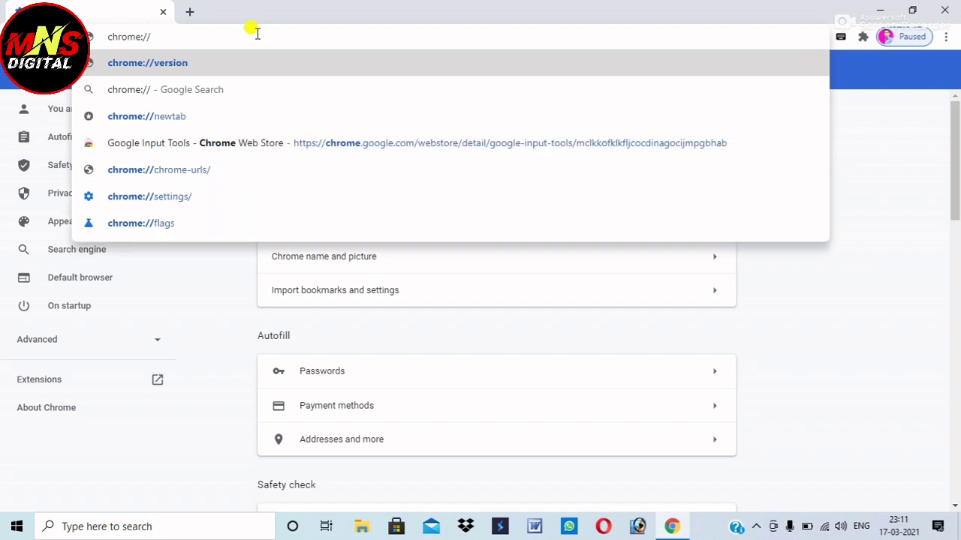
{"action": "type", "text": "f"}
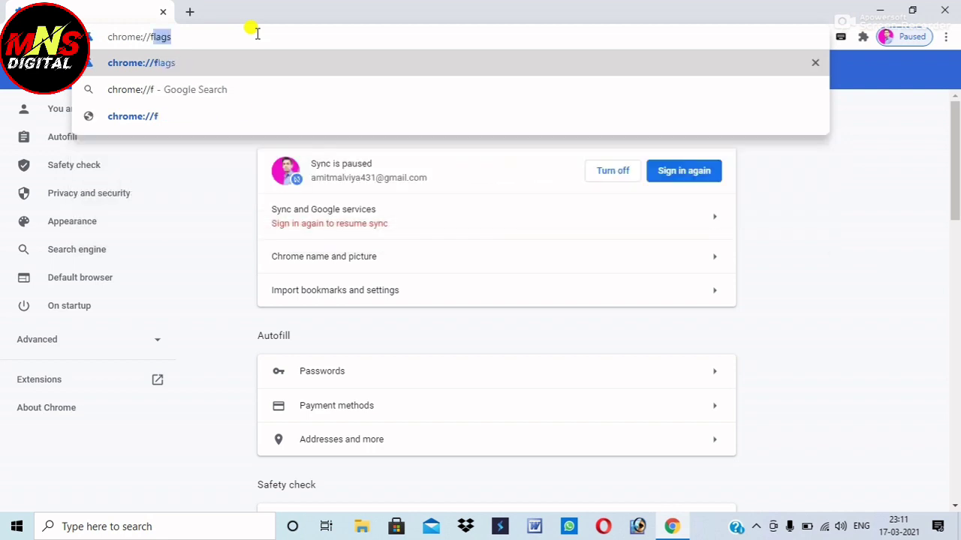
{"action": "type", "text": "lags"}
Set 'Allow invalid certificates for resources loaded from localhost' to Enabled, relaunch Chrome, and open a new tab
{"action": "left_click", "coordinate": [242, 60]}
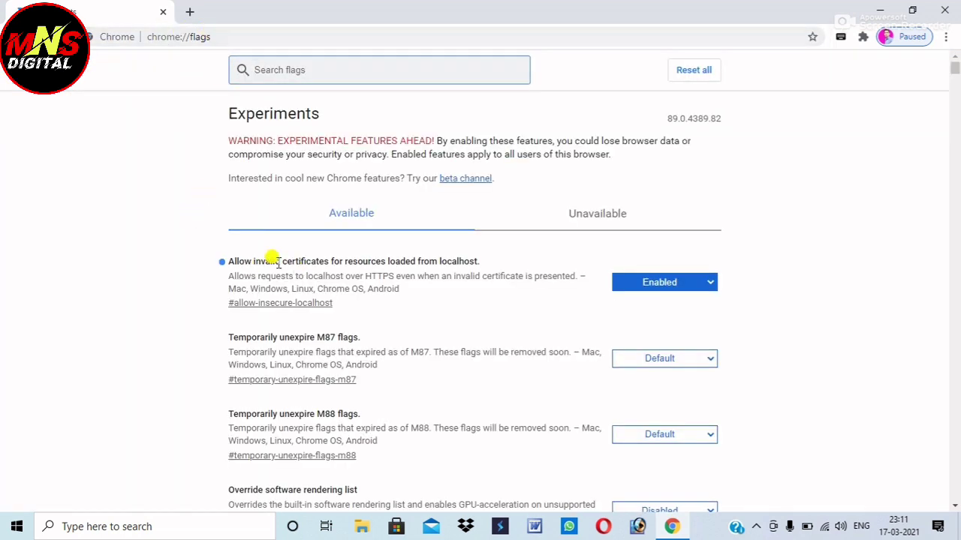
{"action": "left_click", "coordinate": [214, 261]}
{"action": "left_click_drag", "start_coordinate": [226, 261], "coordinate": [500, 268]}
{"action": "left_click", "coordinate": [540, 252]}
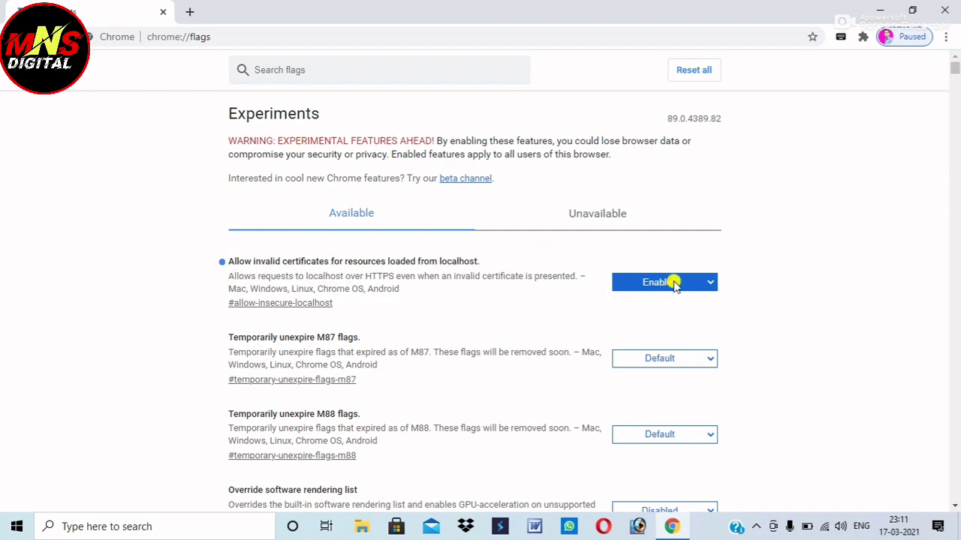
{"action": "left_click", "coordinate": [673, 282]}
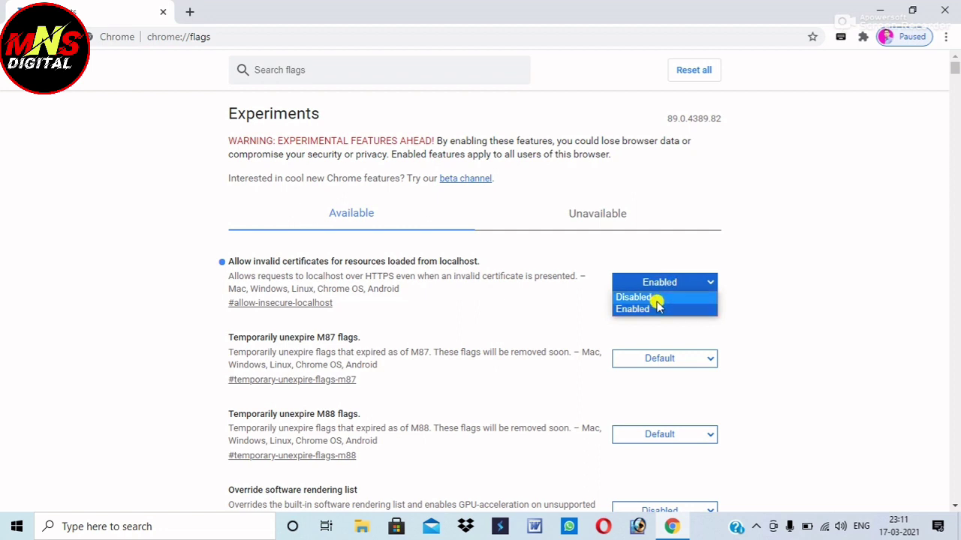
{"action": "left_click", "coordinate": [650, 298]}
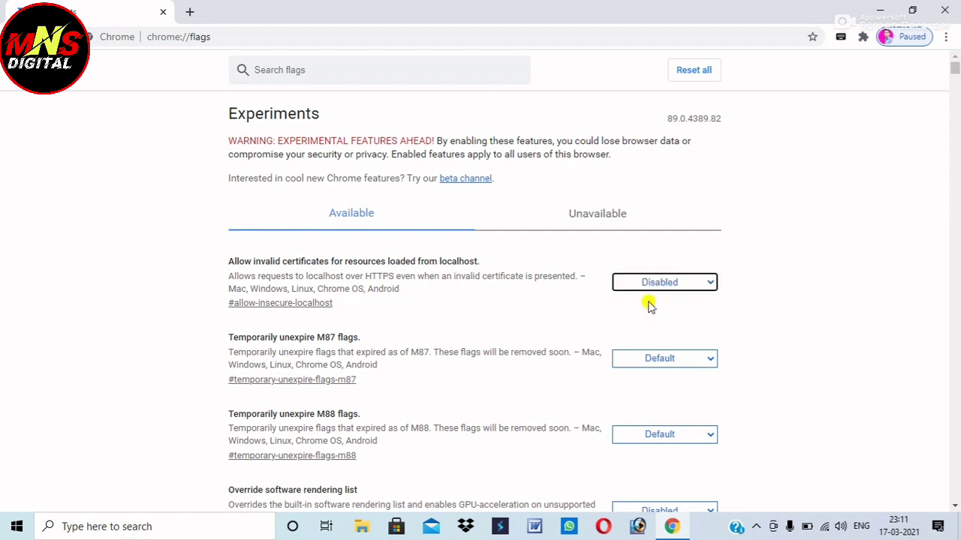
{"action": "left_click", "coordinate": [657, 284]}
{"action": "left_click", "coordinate": [661, 310]}
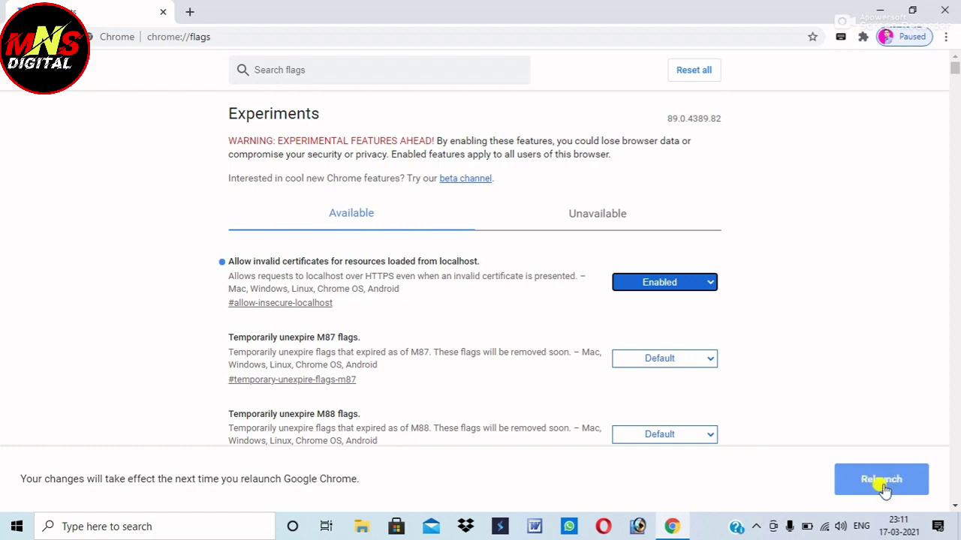
{"action": "left_click", "coordinate": [883, 487]}
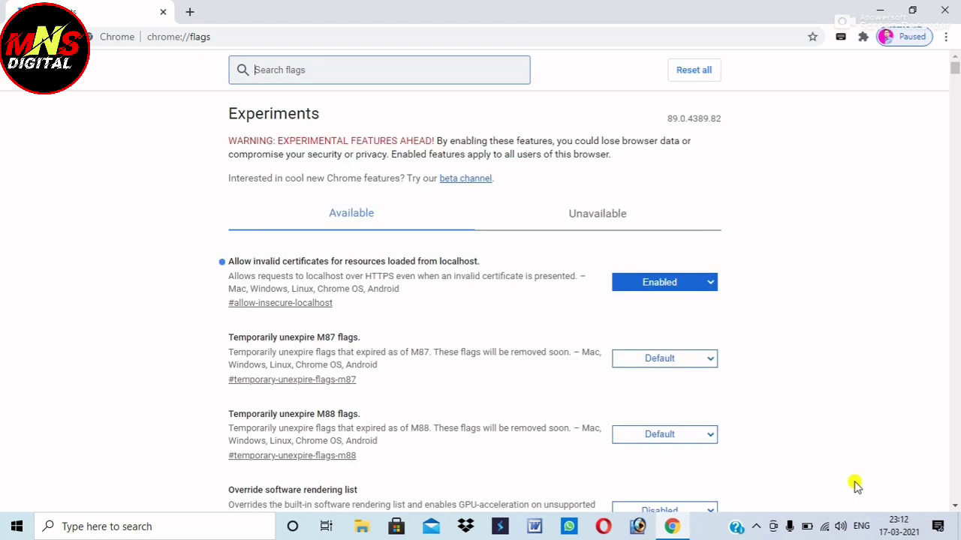
{"action": "left_click", "coordinate": [190, 12]}
Close the flags tab, search Google for 'pmjay csc', and open the Pmjay - CSC result
{"action": "left_click", "coordinate": [161, 12]}
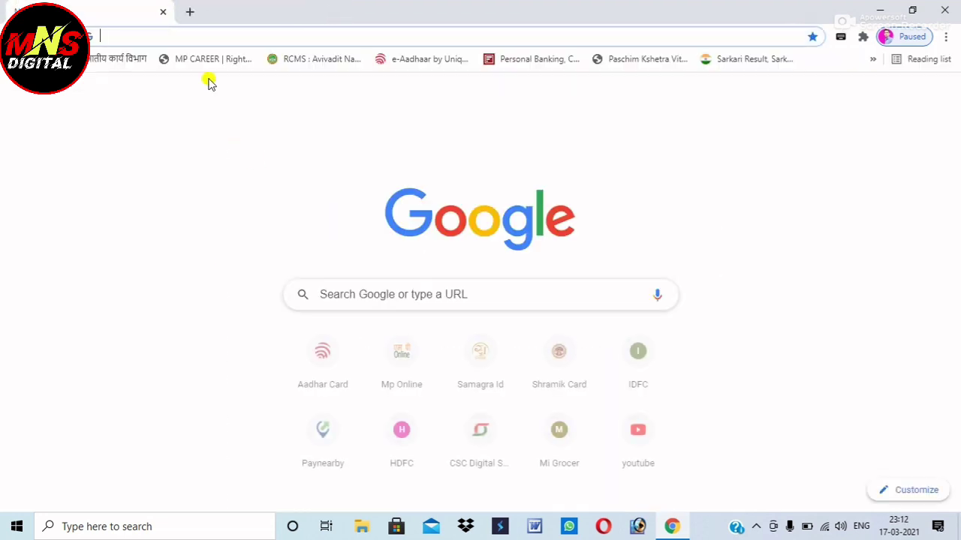
{"action": "left_click", "coordinate": [388, 294]}
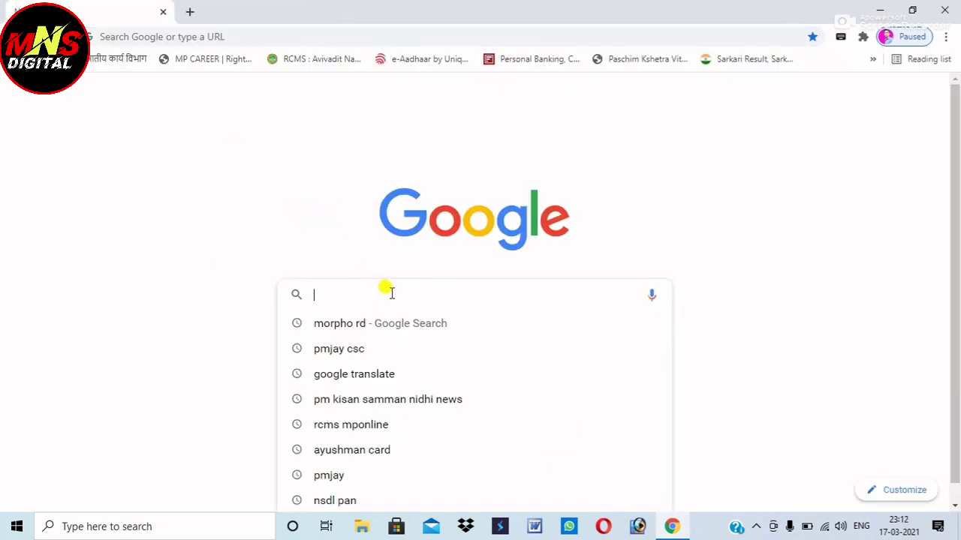
{"action": "left_click", "coordinate": [361, 357]}
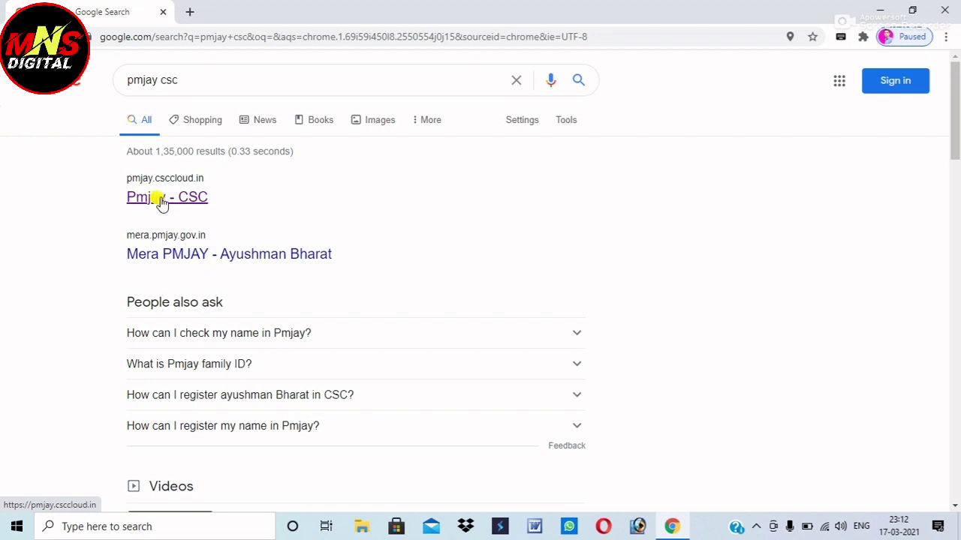
{"action": "left_click", "coordinate": [162, 204]}
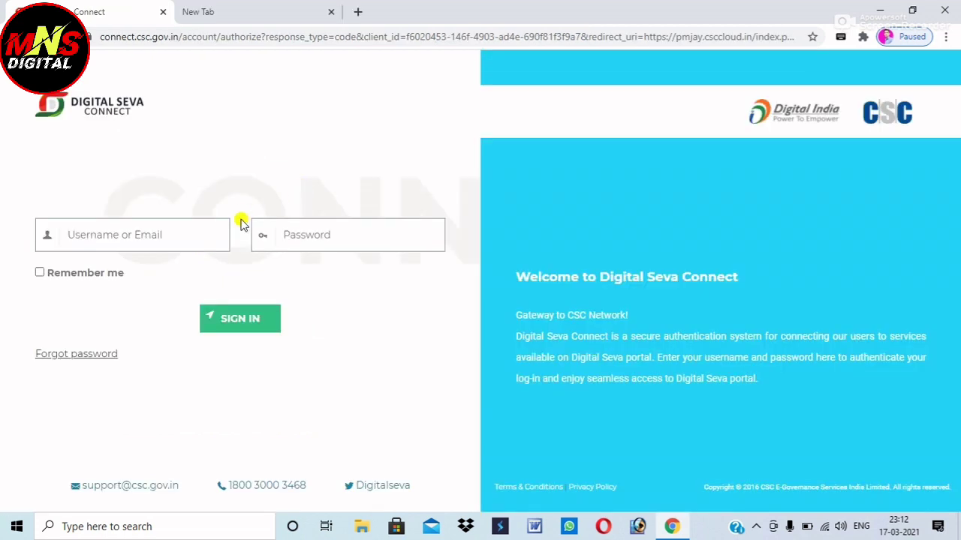
Sign in to Digital Seva Connect with the CSC ID and the account password, then confirm the CSC ID
{"action": "left_click", "coordinate": [153, 237]}
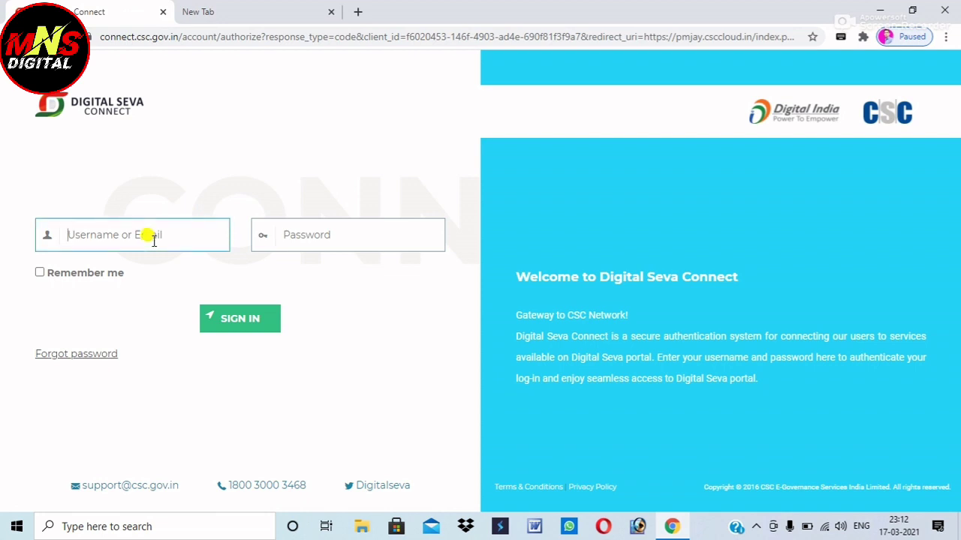
{"action": "left_click", "coordinate": [313, 225]}
{"action": "key", "text": "ctrl+v"}
{"action": "left_click", "coordinate": [242, 320]}
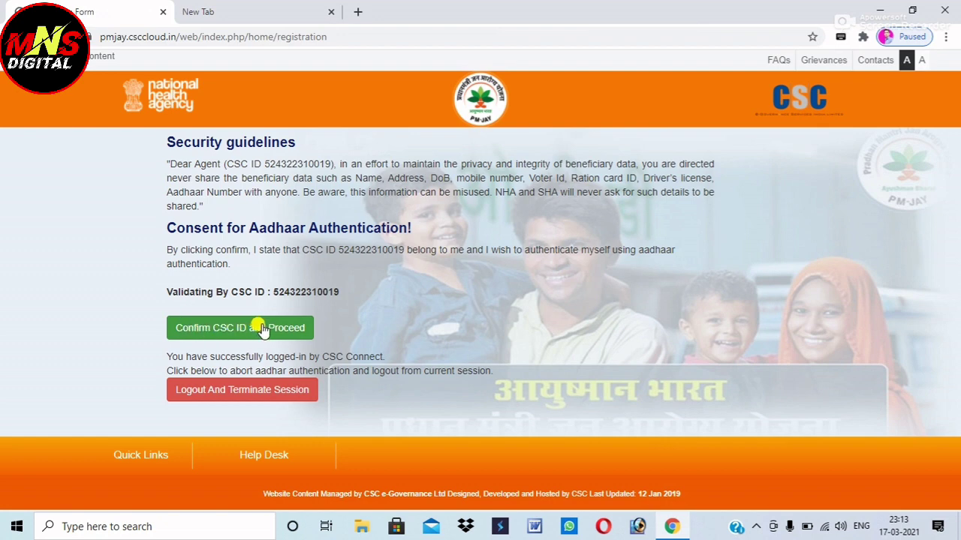
{"action": "left_click", "coordinate": [263, 330]}
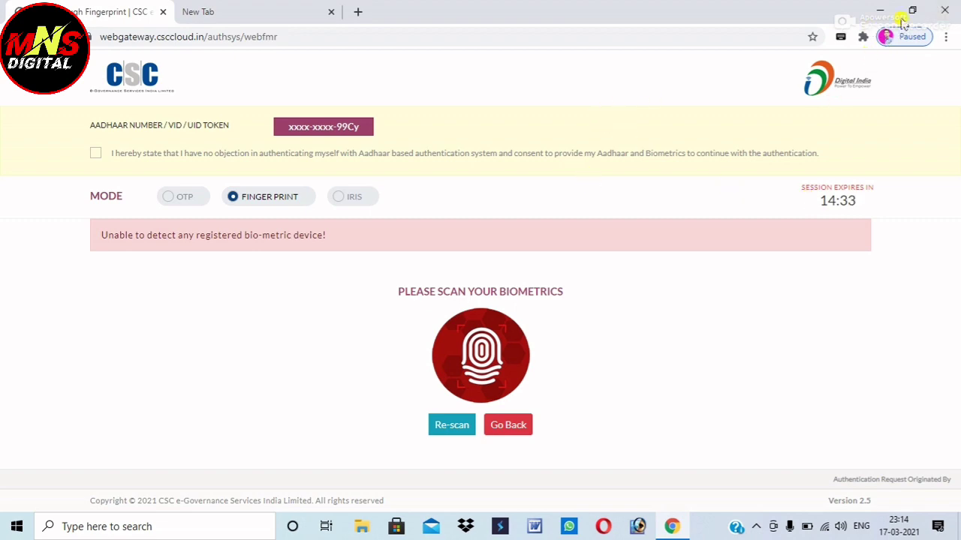
Acknowledge the Morpho RD Telemetry Result success dialog on the desktop and restore the Chrome fingerprint page
{"action": "left_click", "coordinate": [881, 10]}
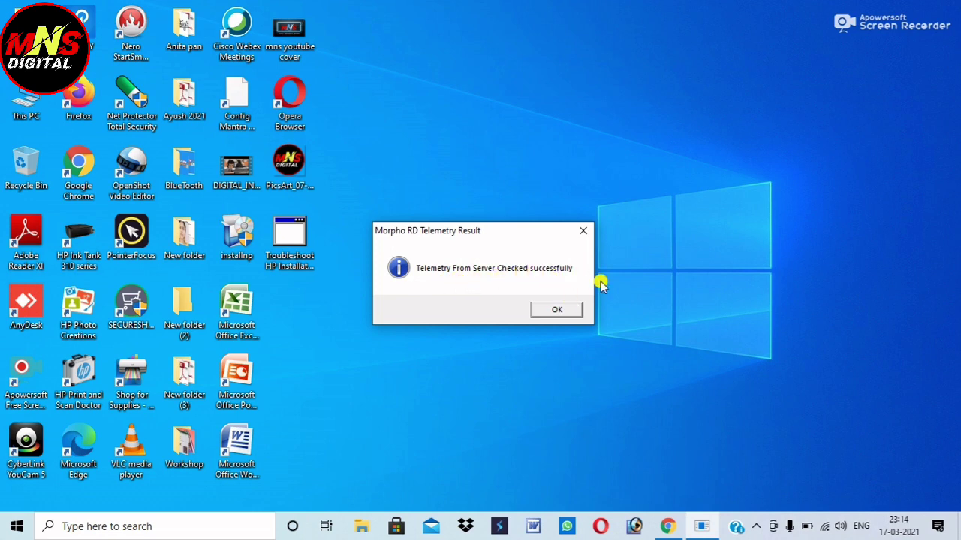
{"action": "left_click", "coordinate": [556, 311]}
{"action": "left_click", "coordinate": [667, 526]}
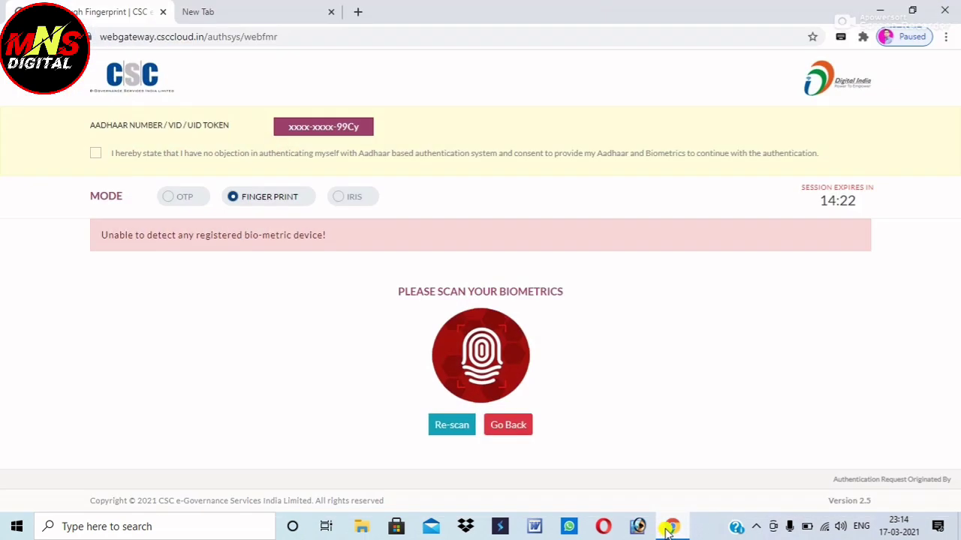